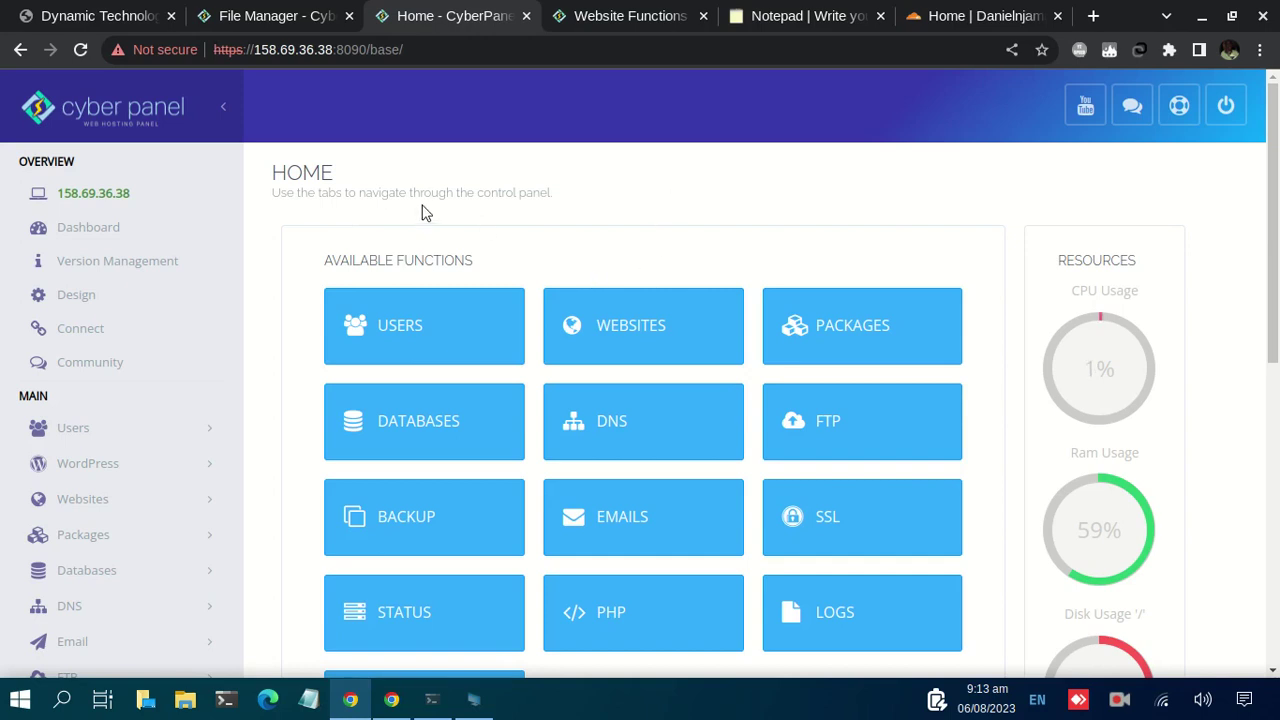
Step: Scroll the CyberPanel home page and open the EMAILS tile under Available Functions
scroll(546, 180, "down", 2)
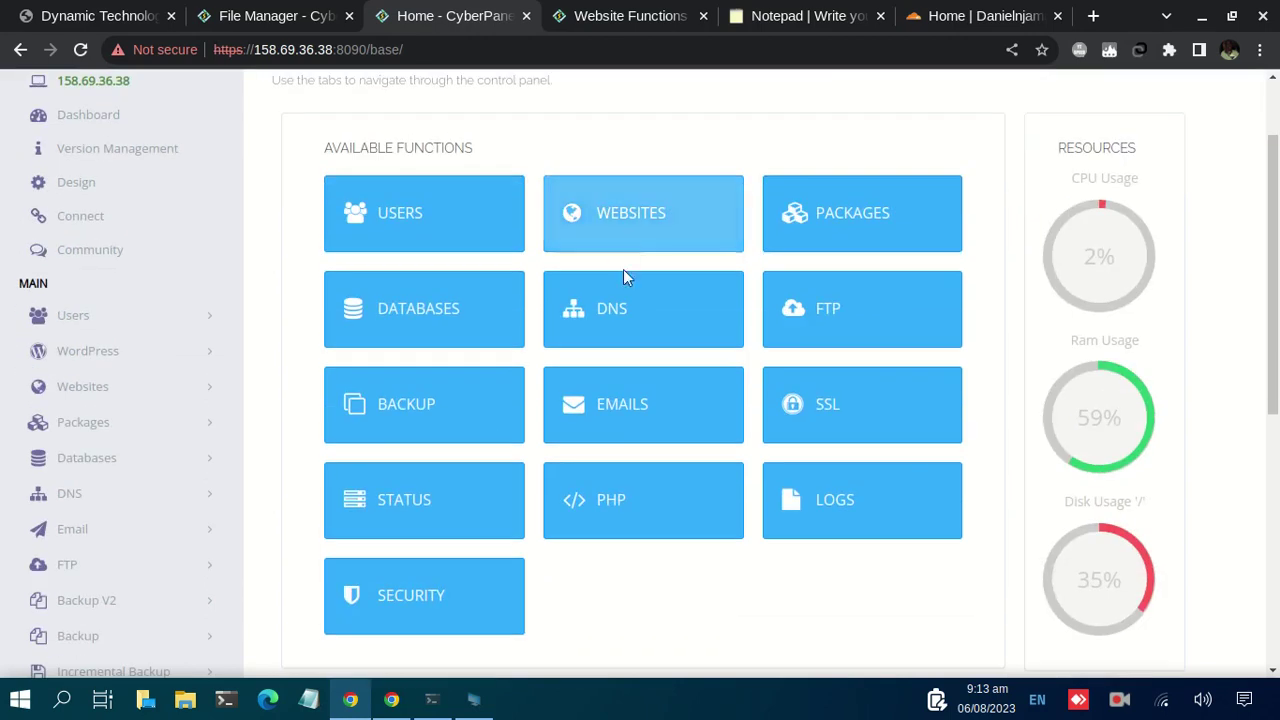
left_click(662, 412)
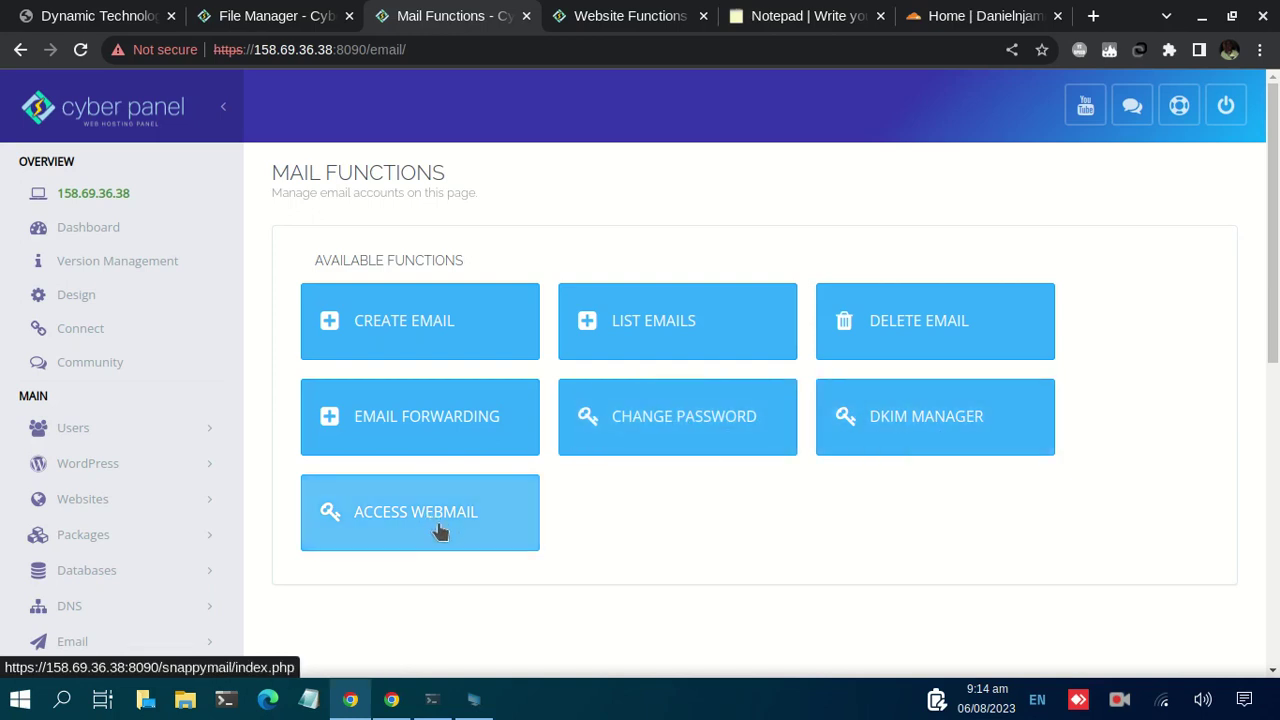
Step: Open CREATE EMAIL from Mail Functions in a new browser tab
right_click(396, 322)
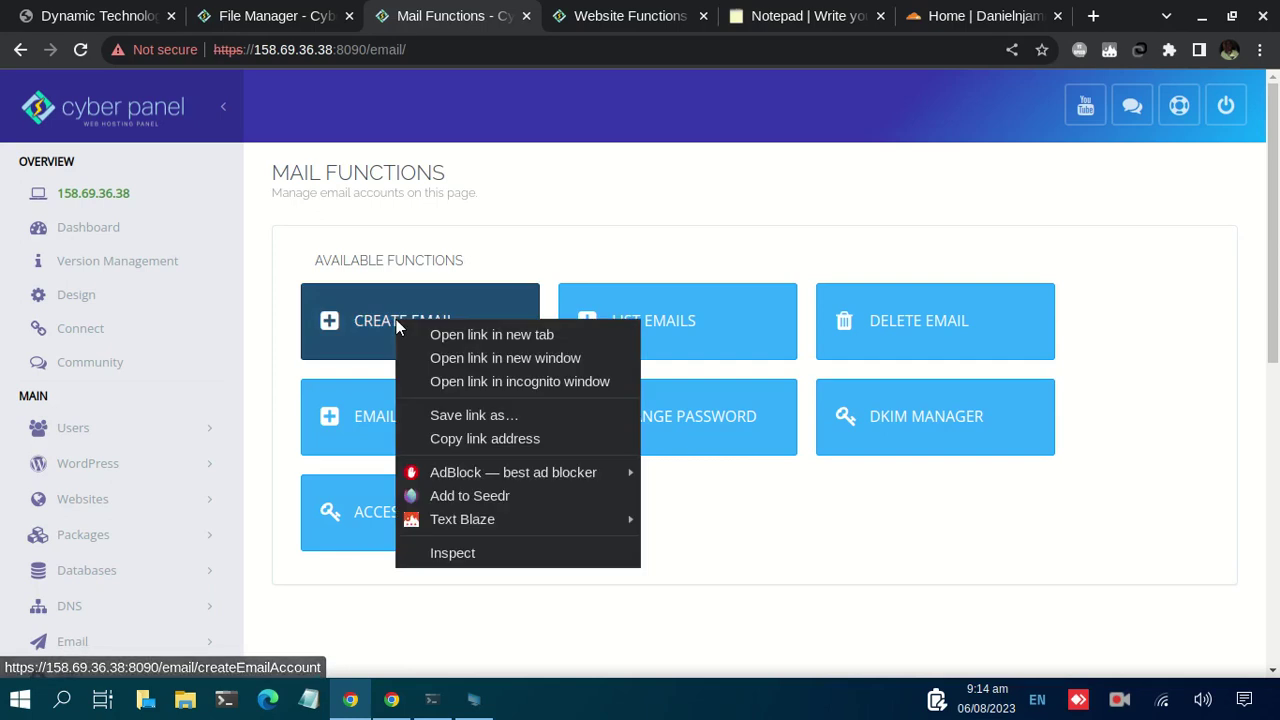
left_click(476, 342)
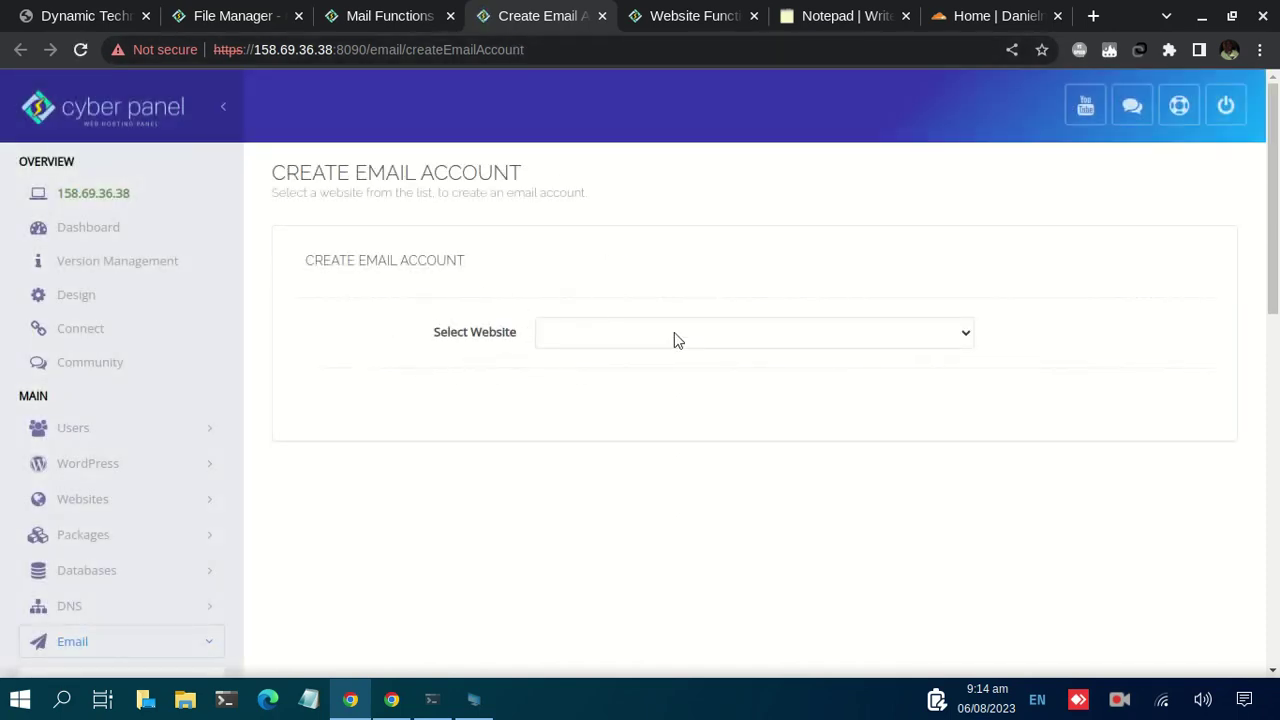
left_click(603, 335)
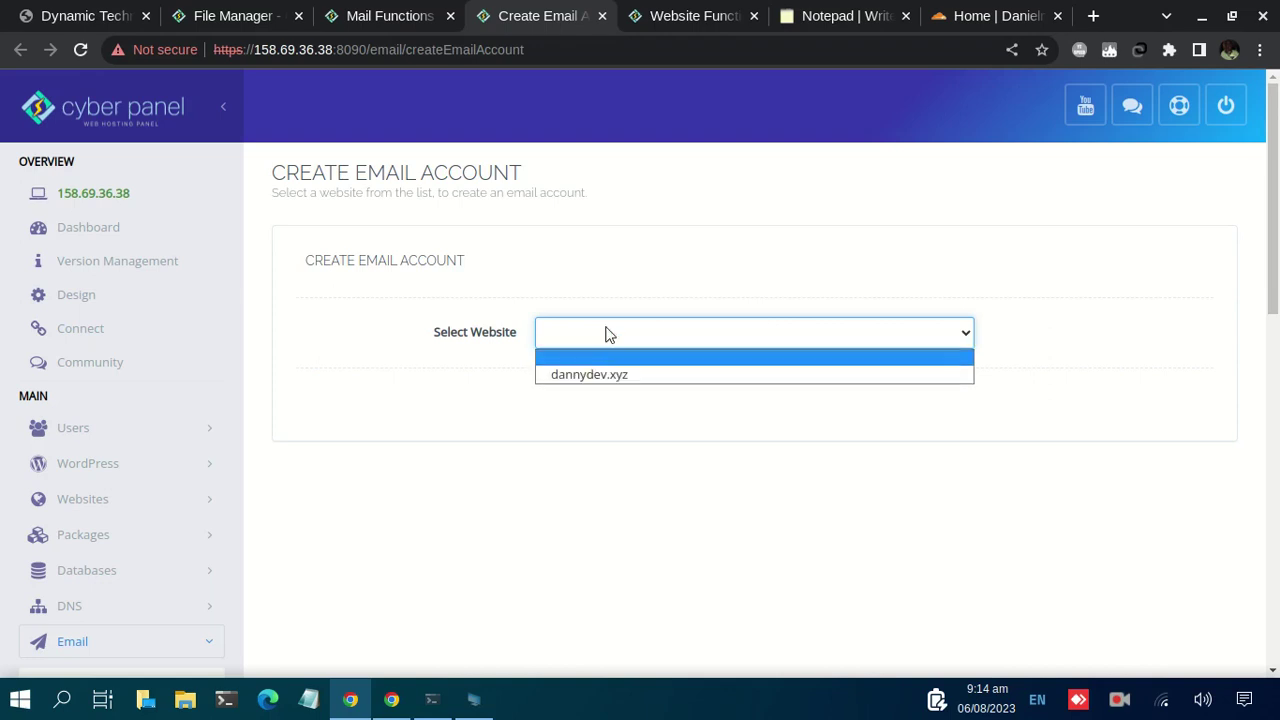
left_click(605, 375)
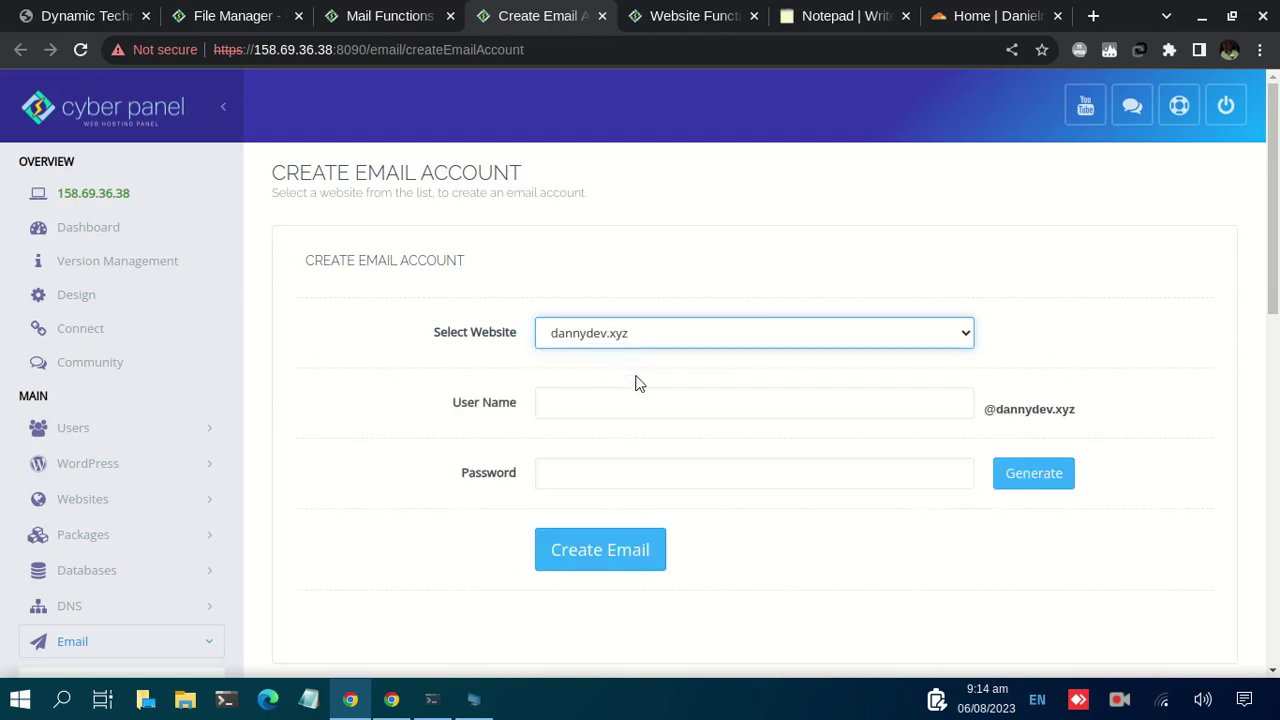
left_click(593, 398)
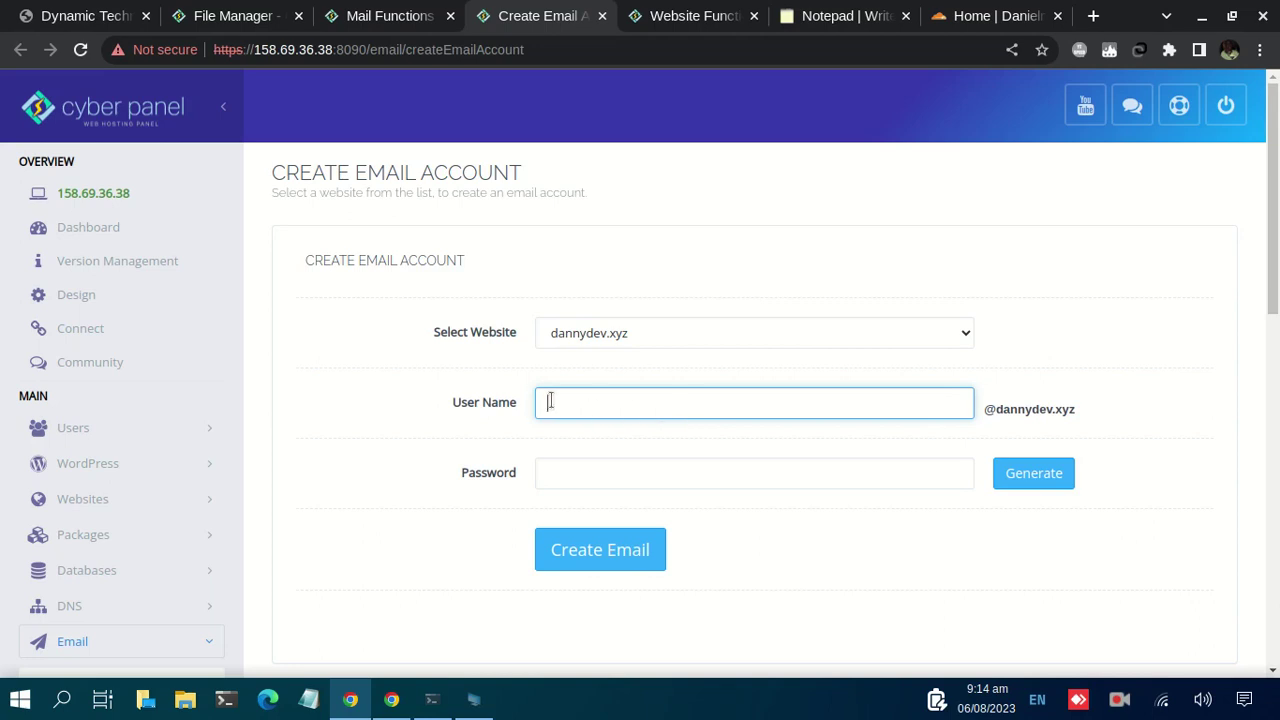
left_click_drag(985, 413, 1090, 425)
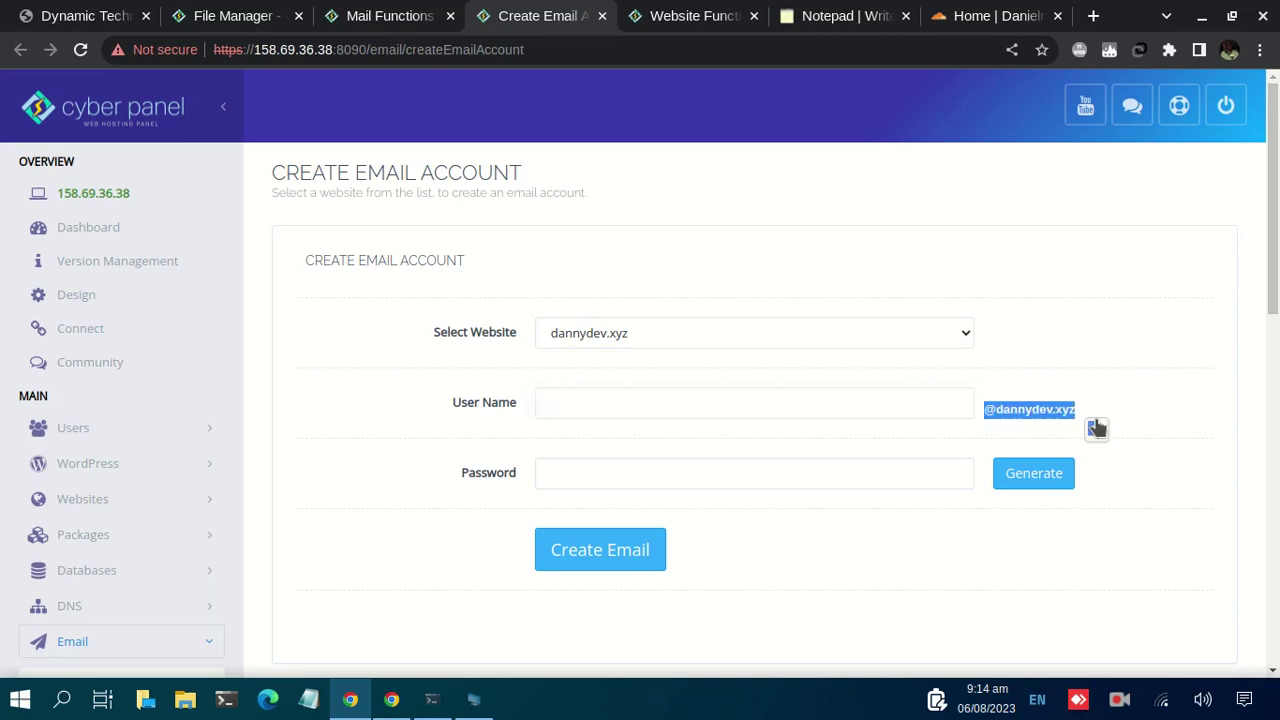
left_click(581, 401)
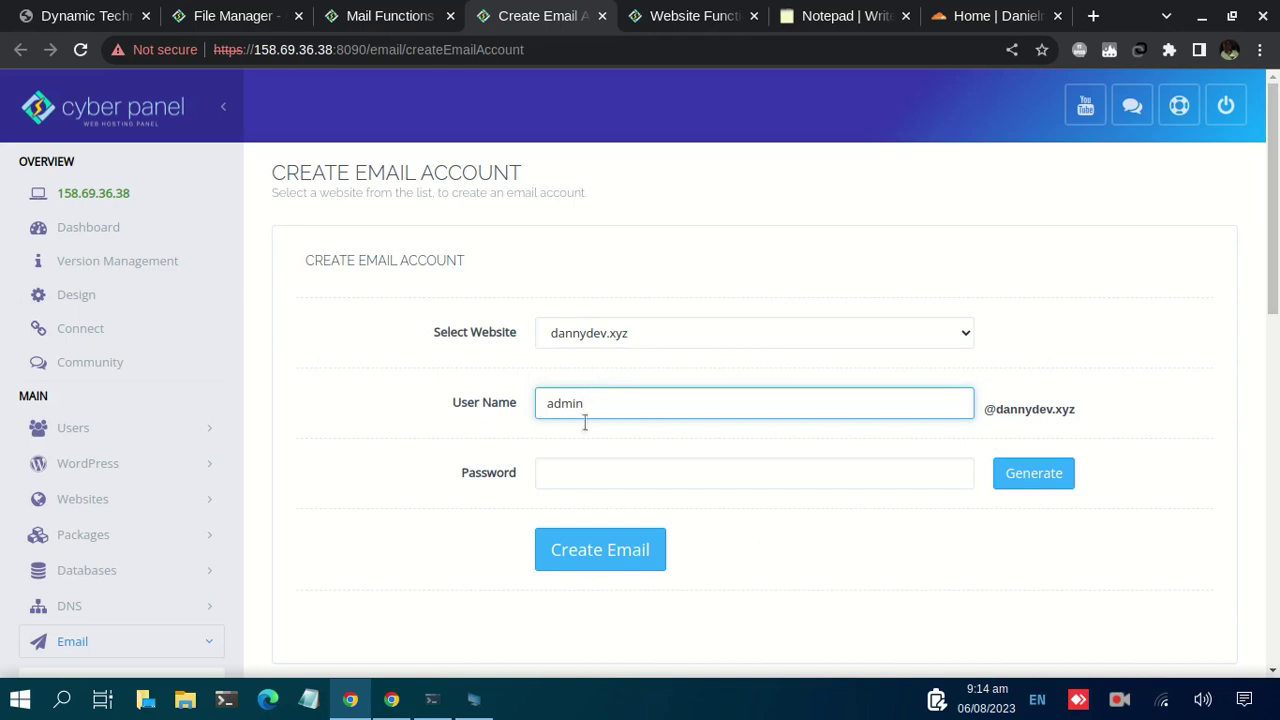
left_click(576, 475)
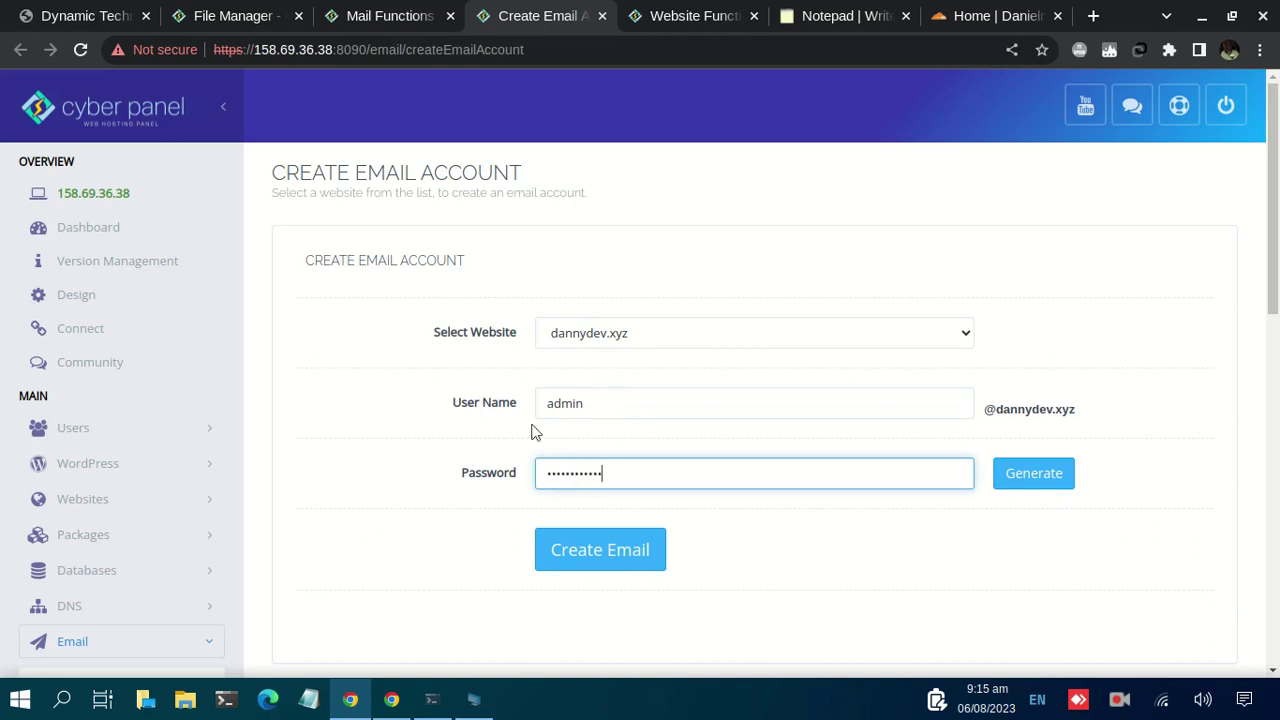
left_click(590, 405)
double_click(580, 403)
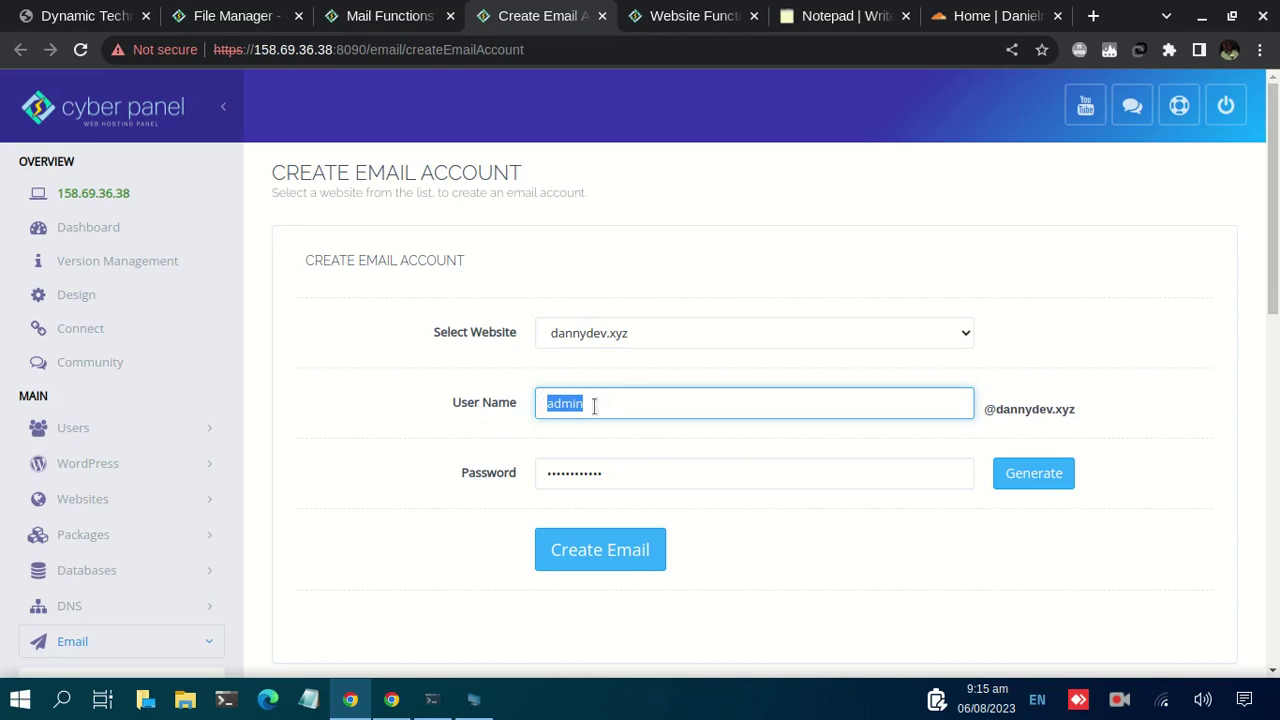
left_click(617, 403)
left_click_drag(617, 403, 548, 396)
Step: Create the admin mailbox, copy its address from the success message, and return to Mail Functions
left_click(630, 560)
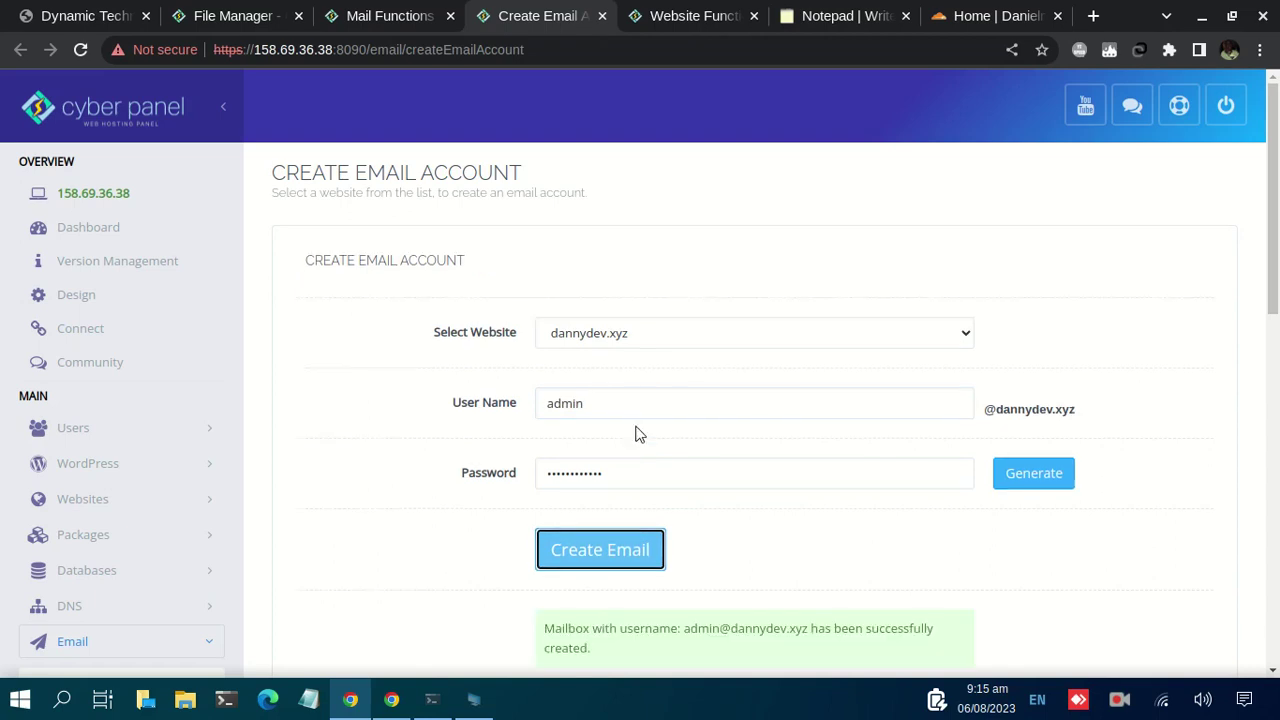
scroll(640, 425, "down", 3)
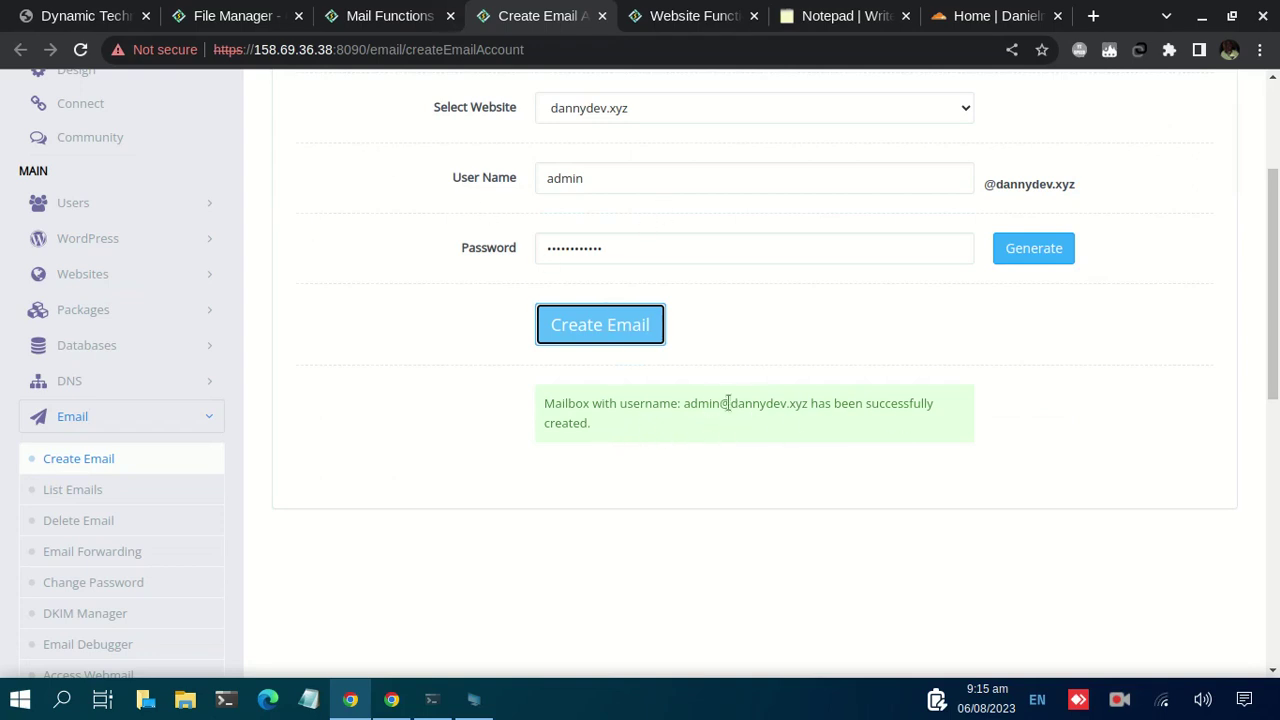
left_click_drag(686, 408, 806, 402)
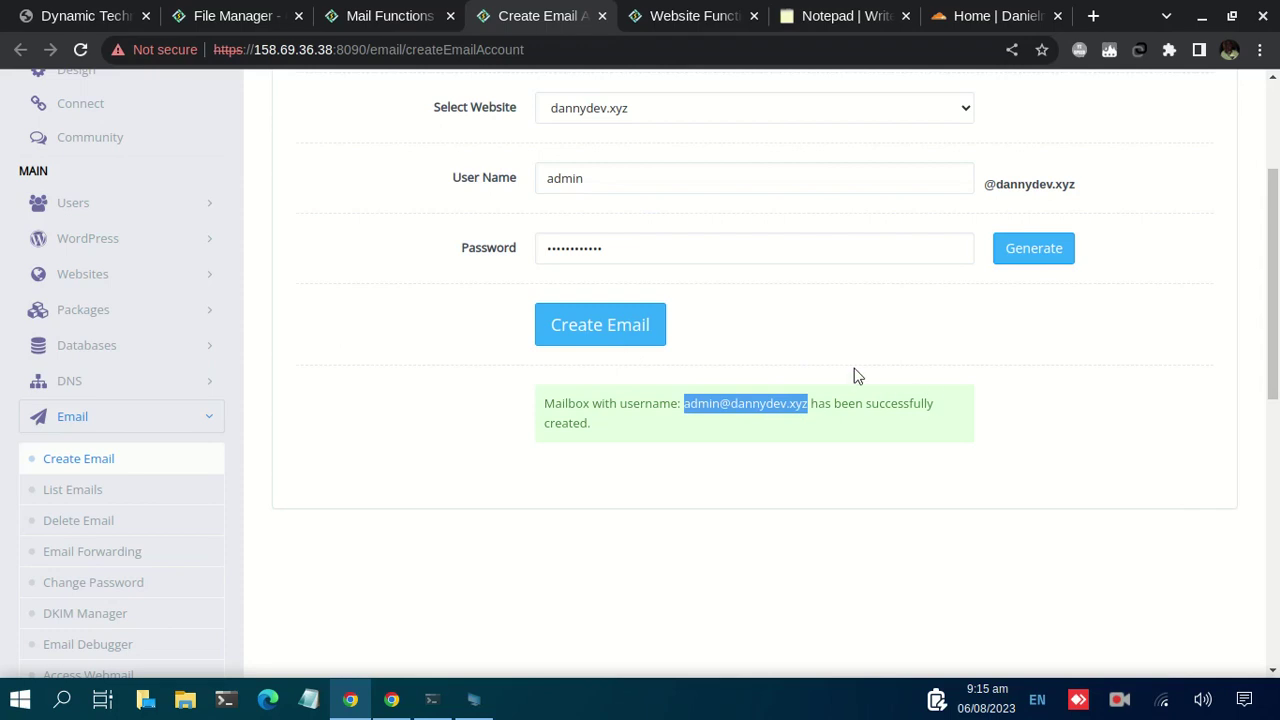
left_click(385, 13)
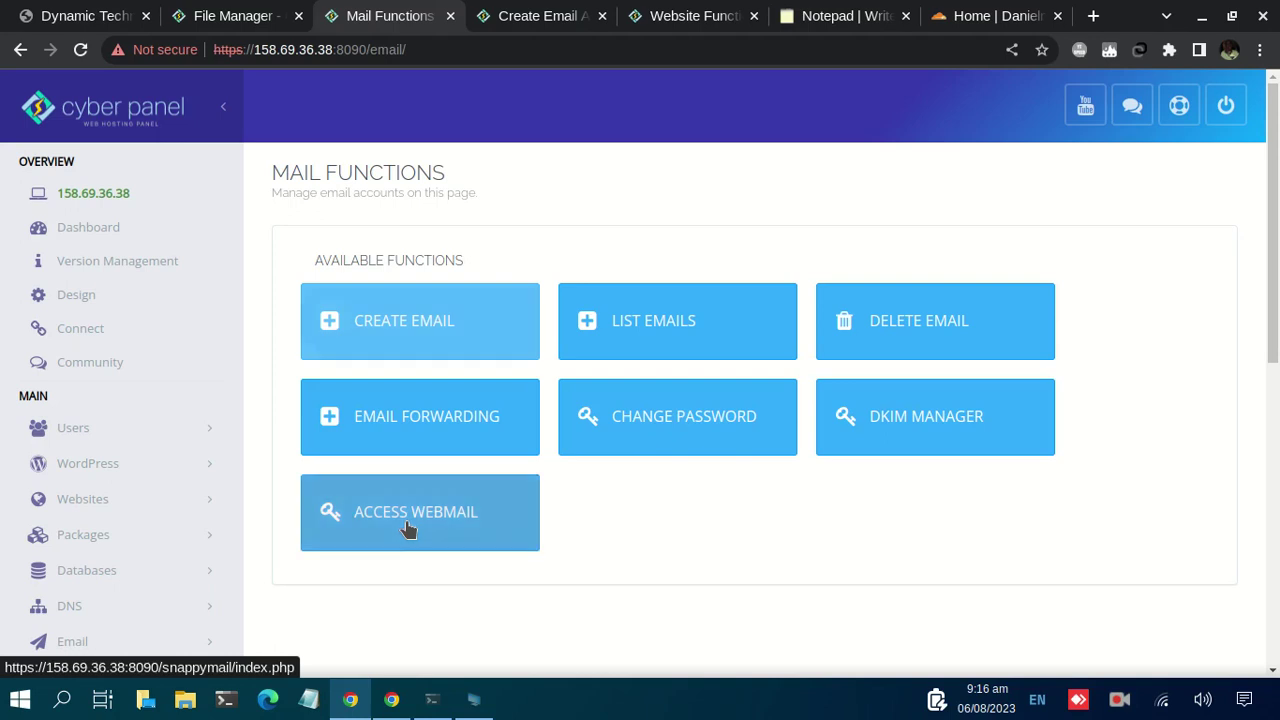
Step: Open SnappyMail webmail, dismiss the notification prompt, and log out of the current mailbox
left_click(407, 525)
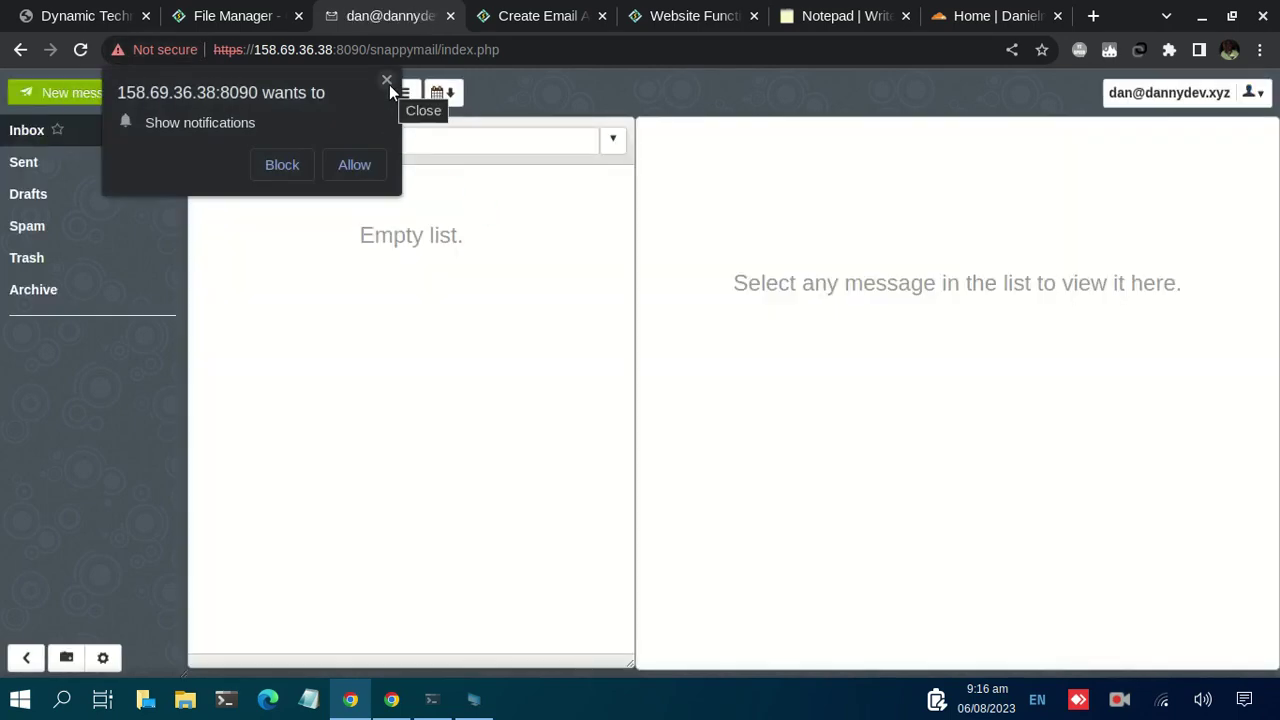
left_click(389, 84)
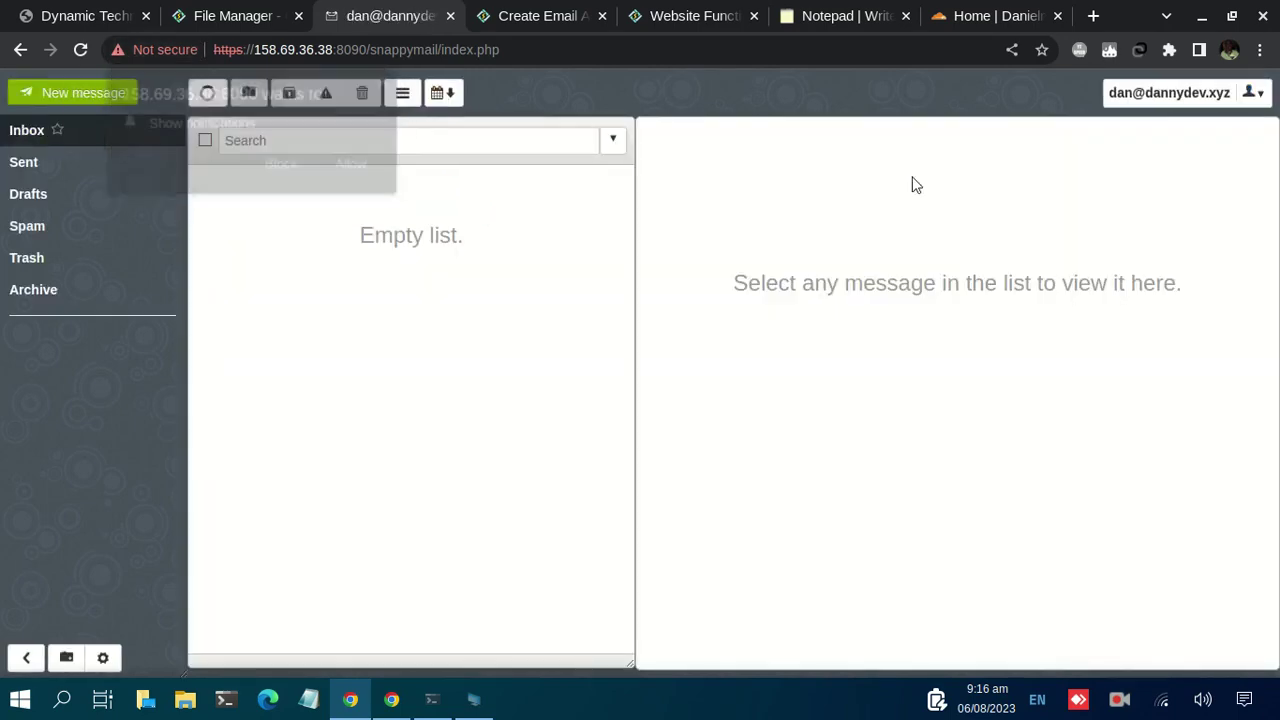
left_click(1253, 92)
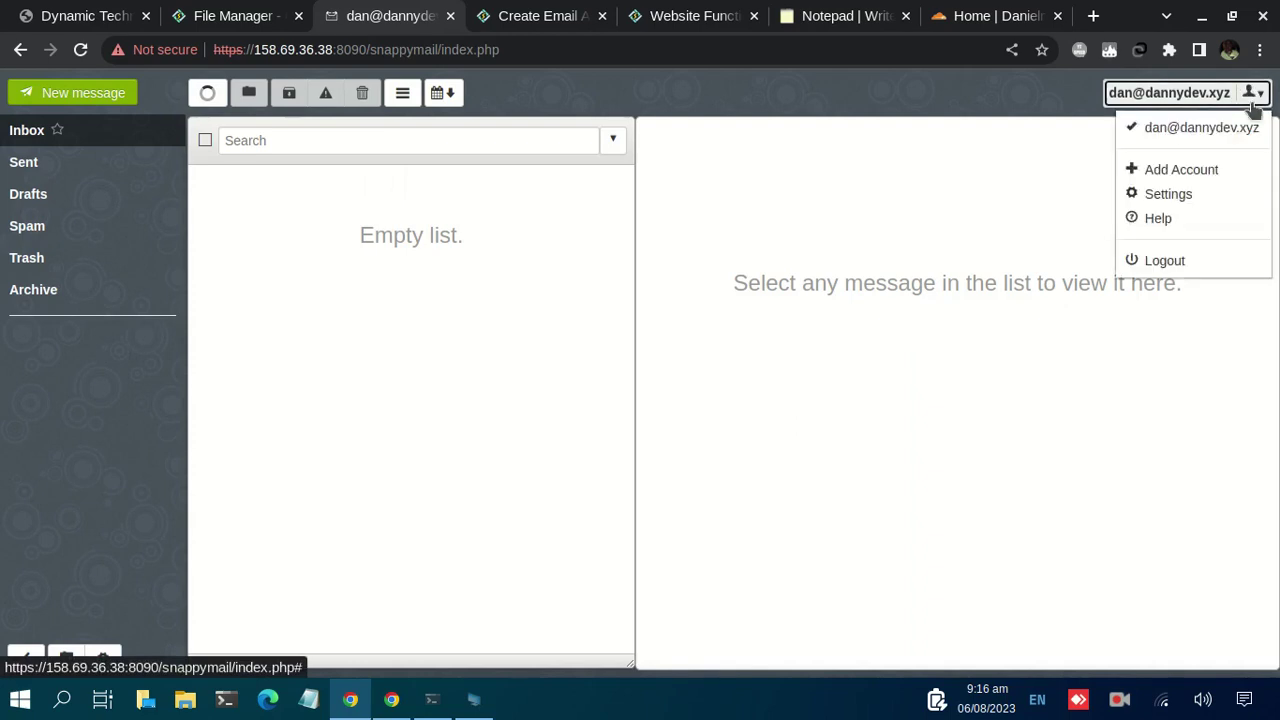
left_click(1163, 262)
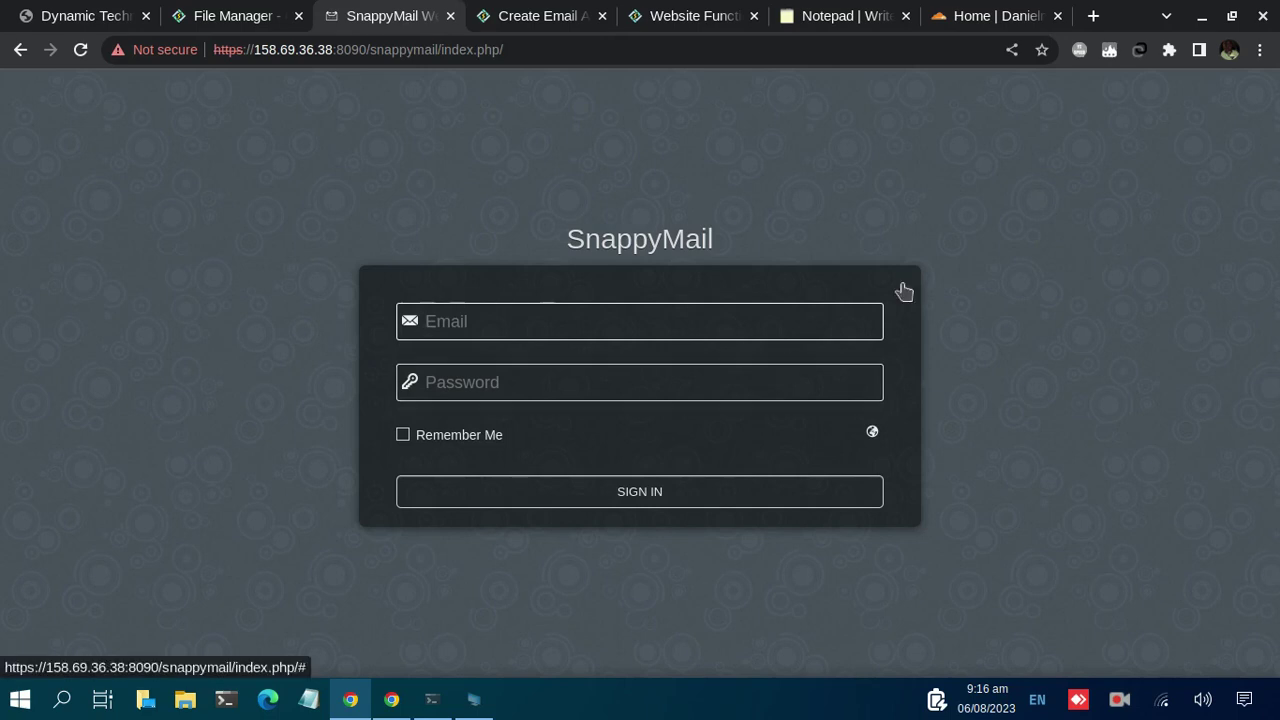
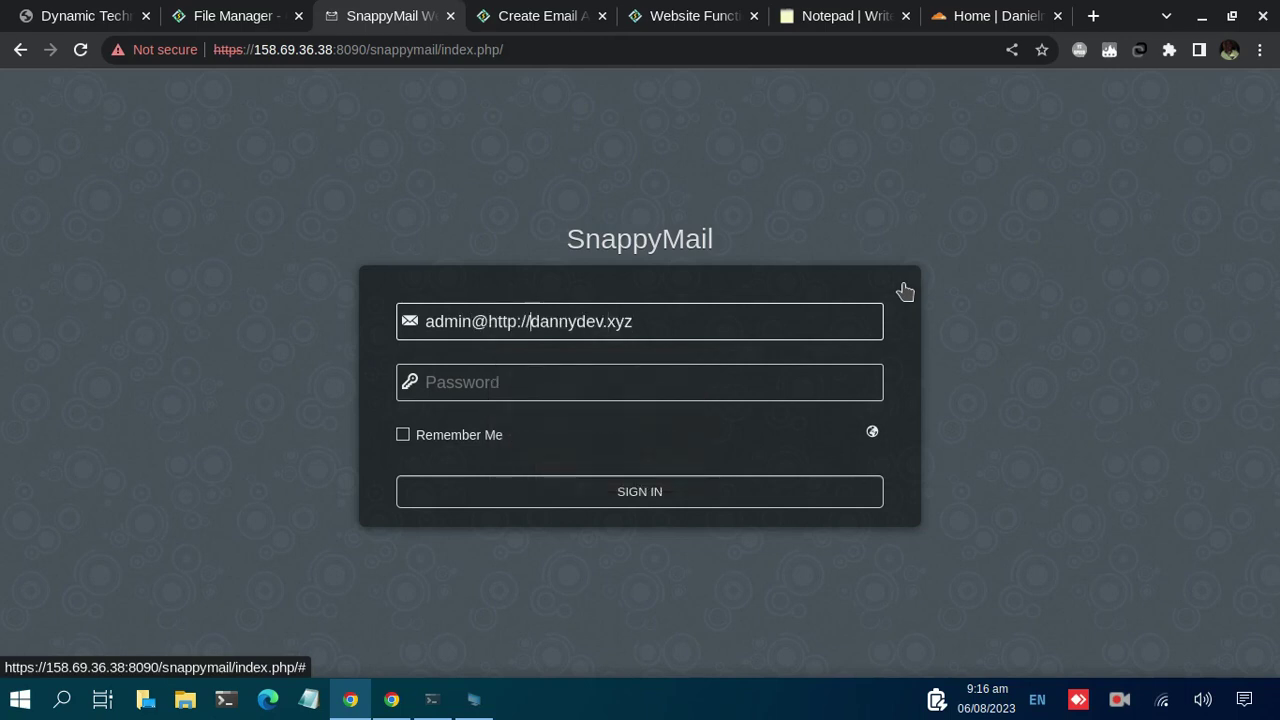
key("Tab")
type("•")
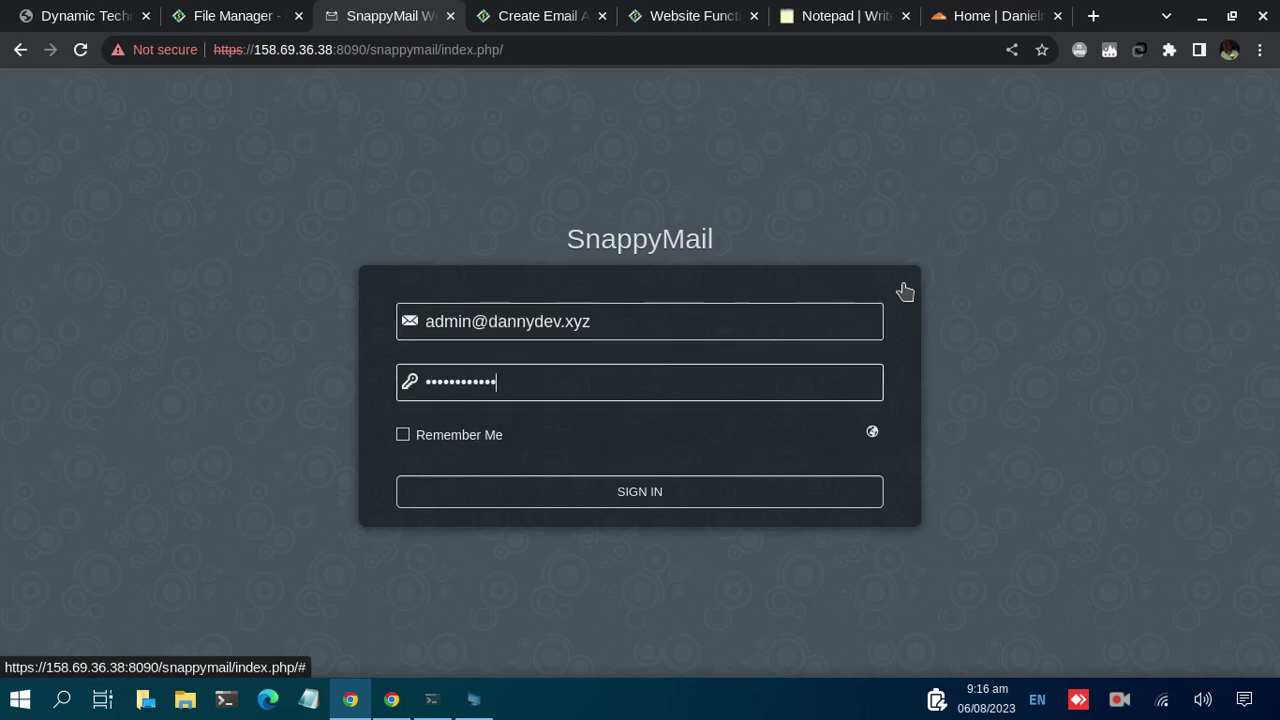
left_click(650, 499)
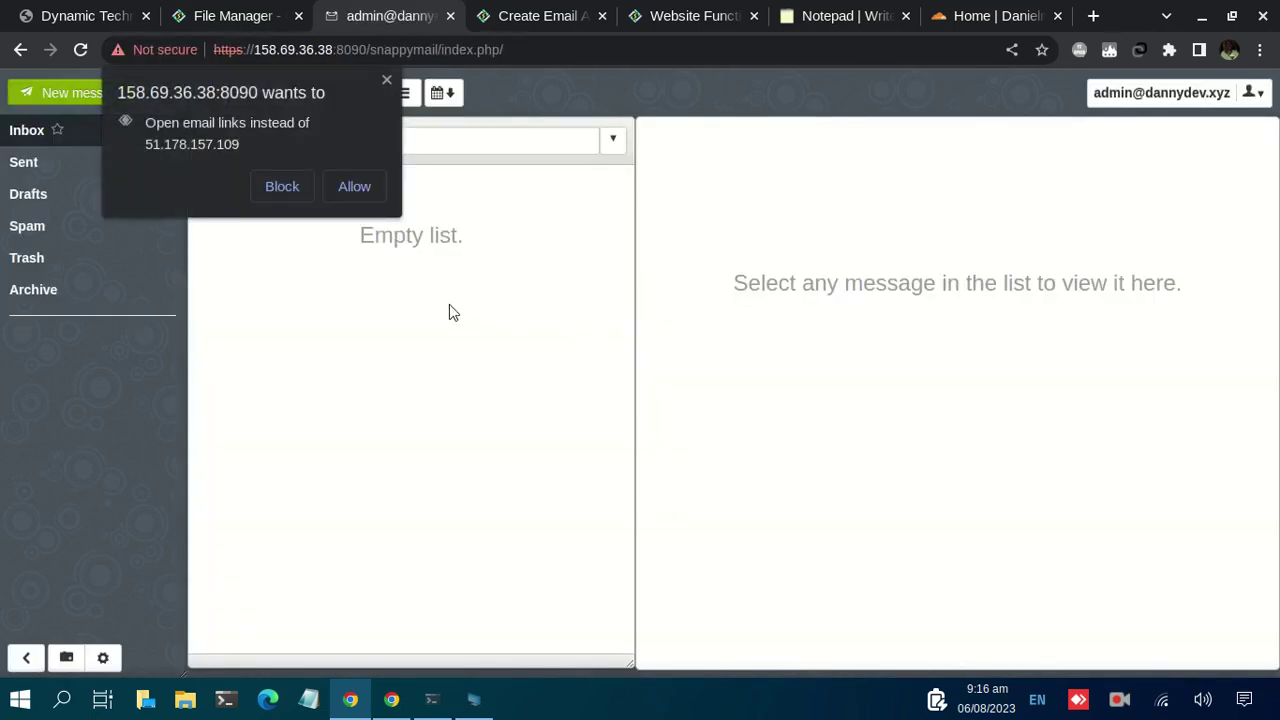
Step: Dismiss the email-link popup and confirm the Inbox and Sent folders are empty
left_click(386, 80)
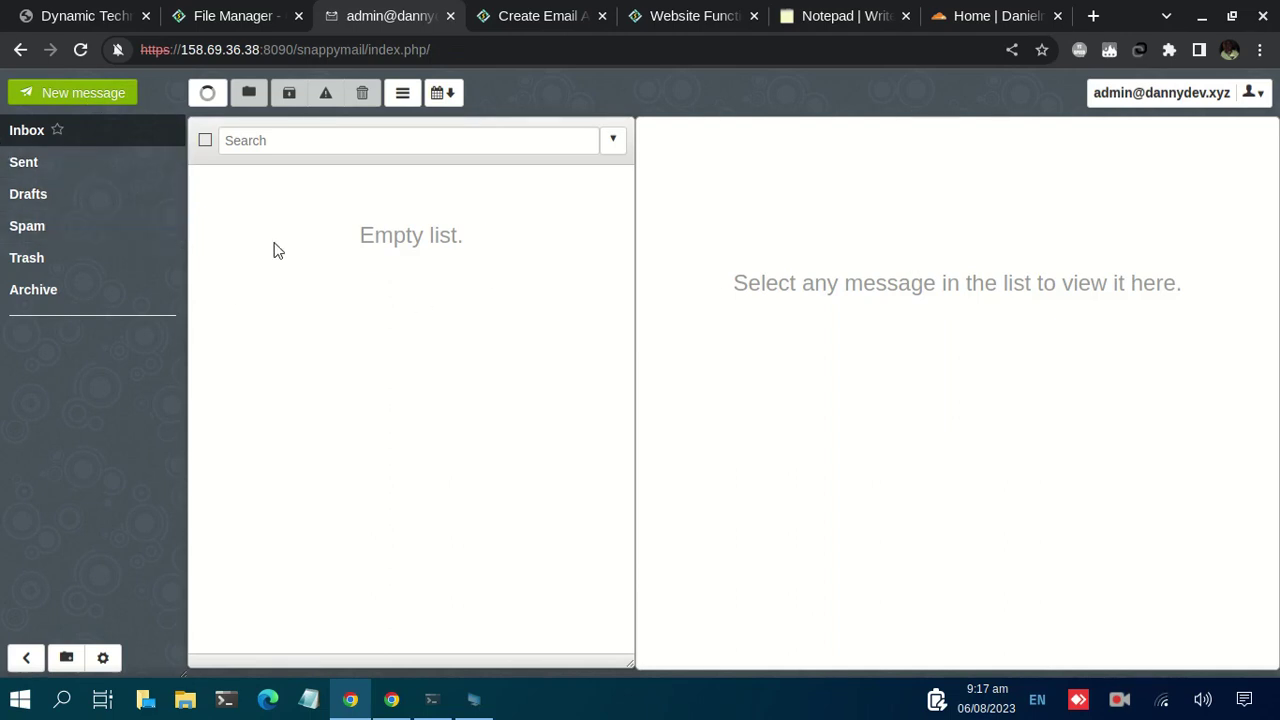
left_click(88, 133)
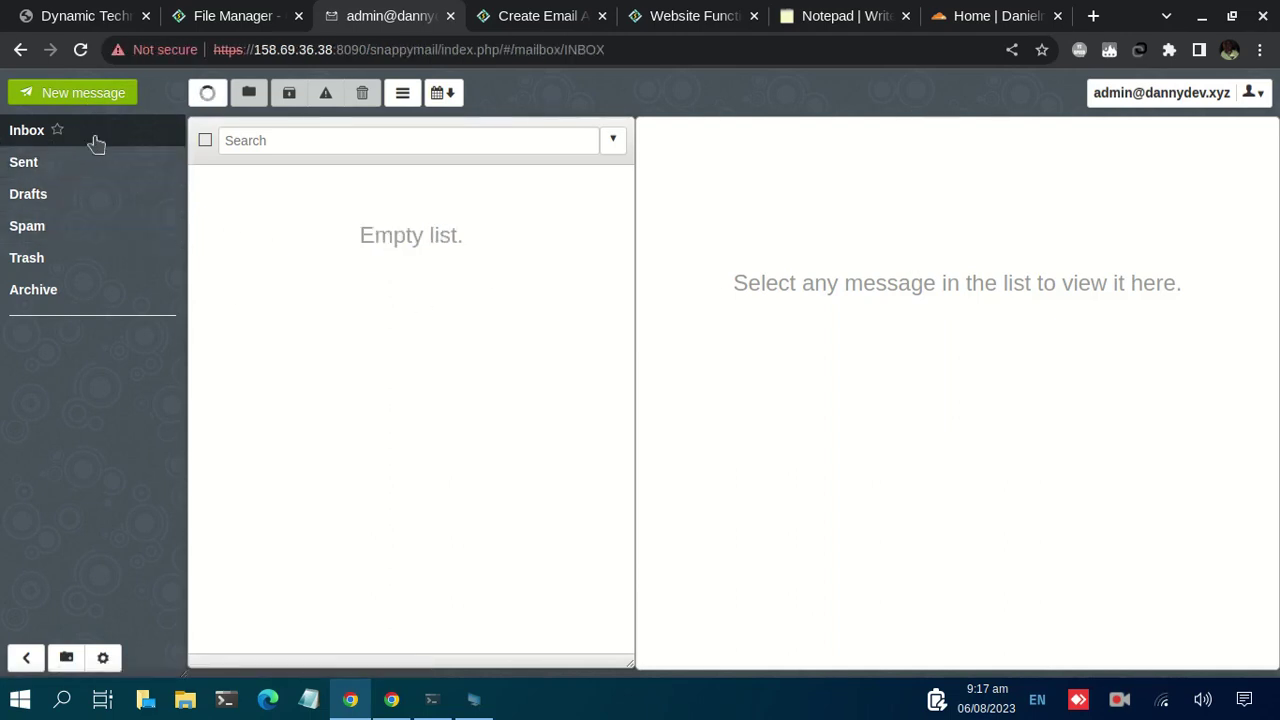
left_click(47, 176)
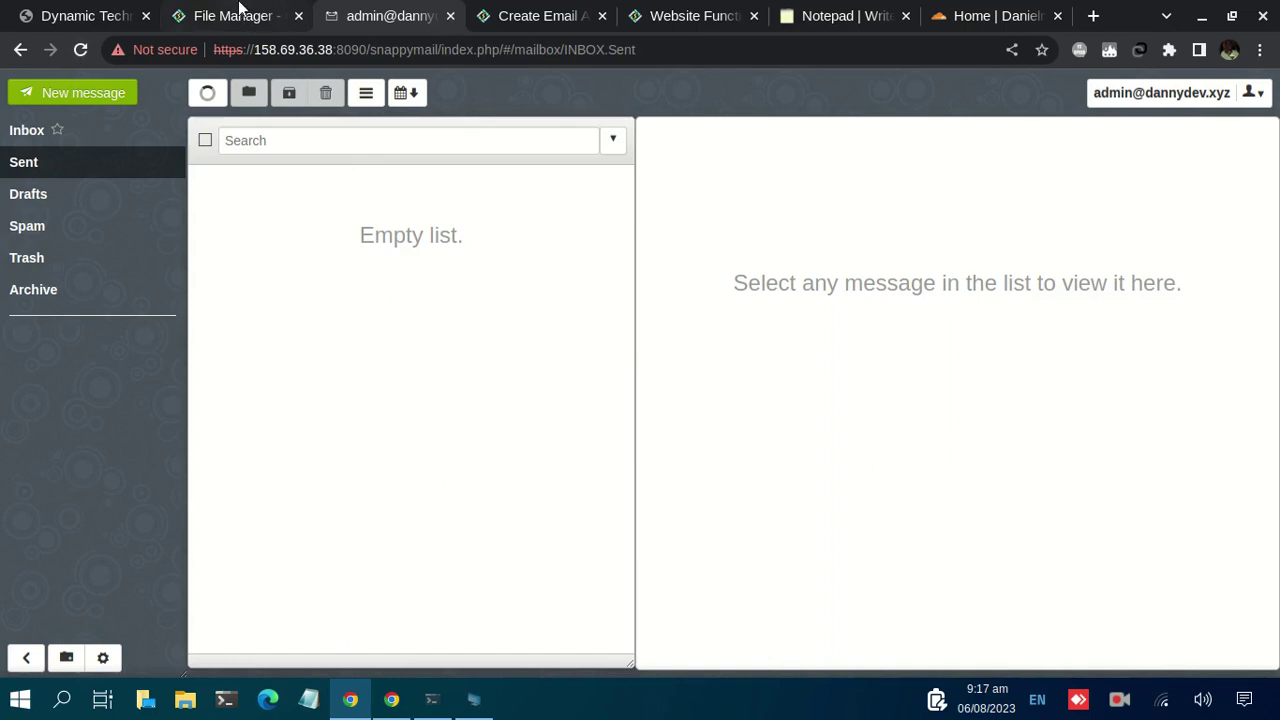
Step: Go back twice to the mailbox start page and select the /snappymail/index.php/ path in the address
mouse_move(251, 22)
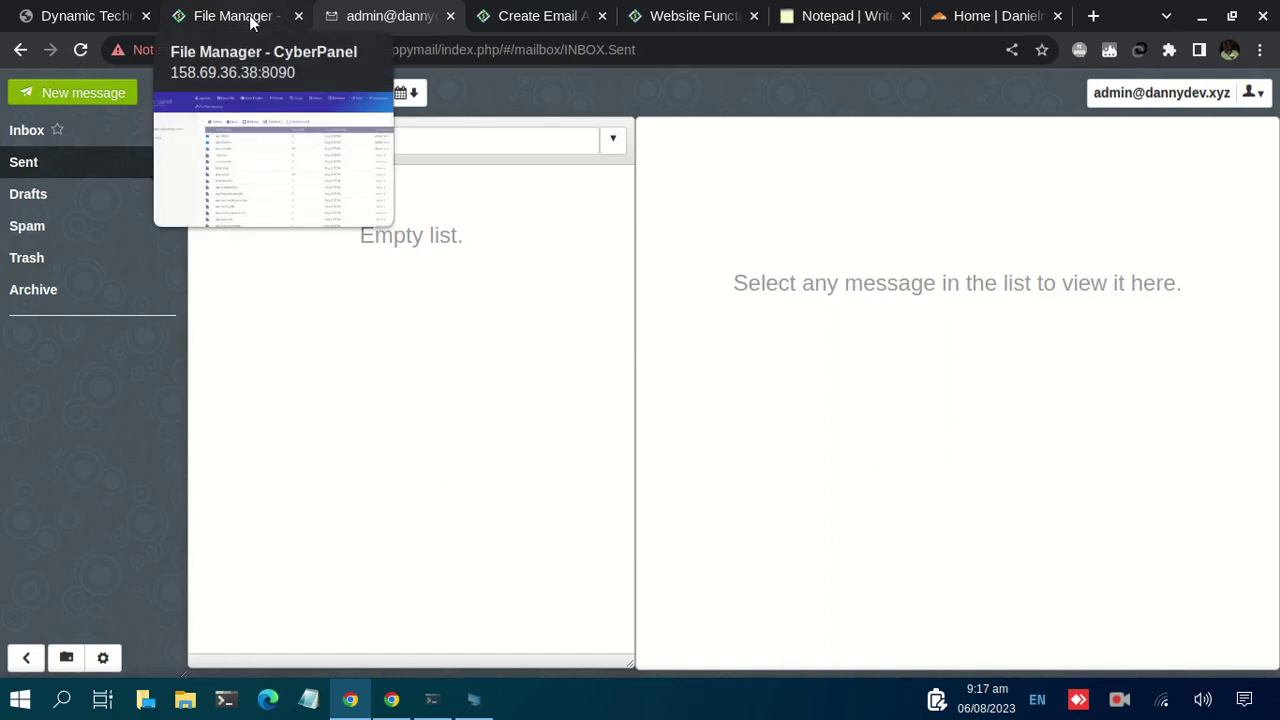
left_click(27, 55)
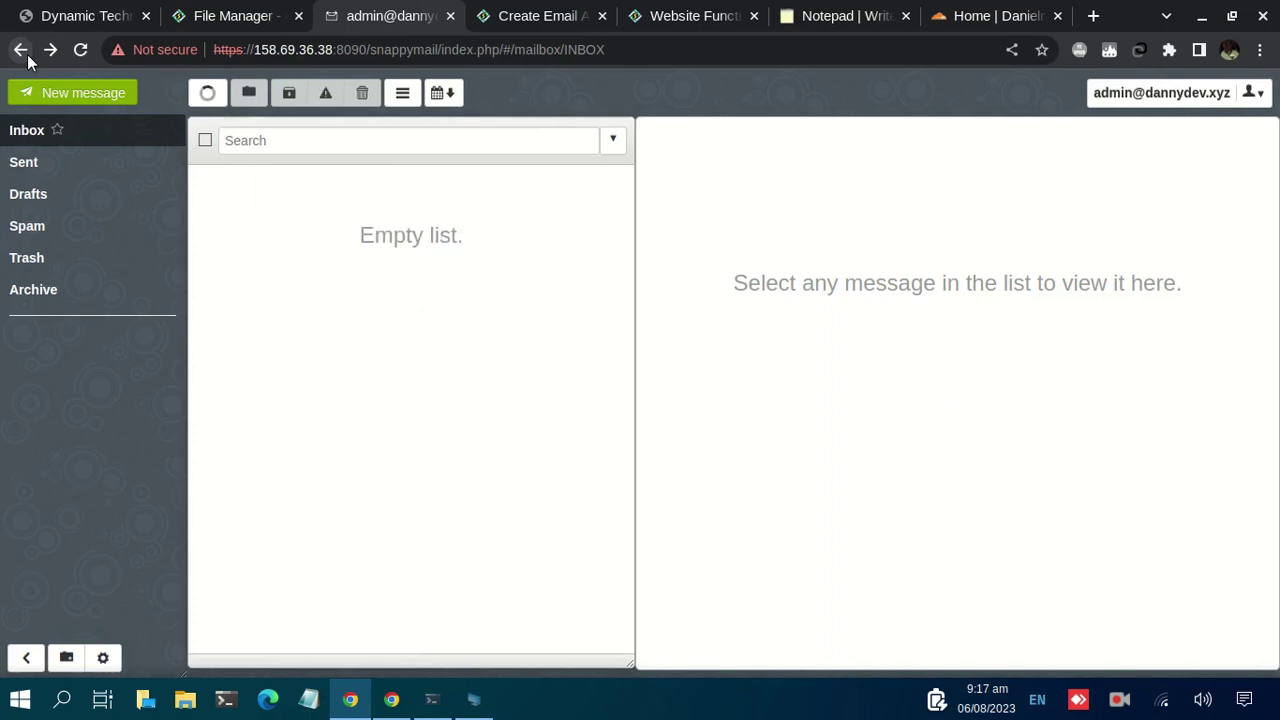
left_click(27, 54)
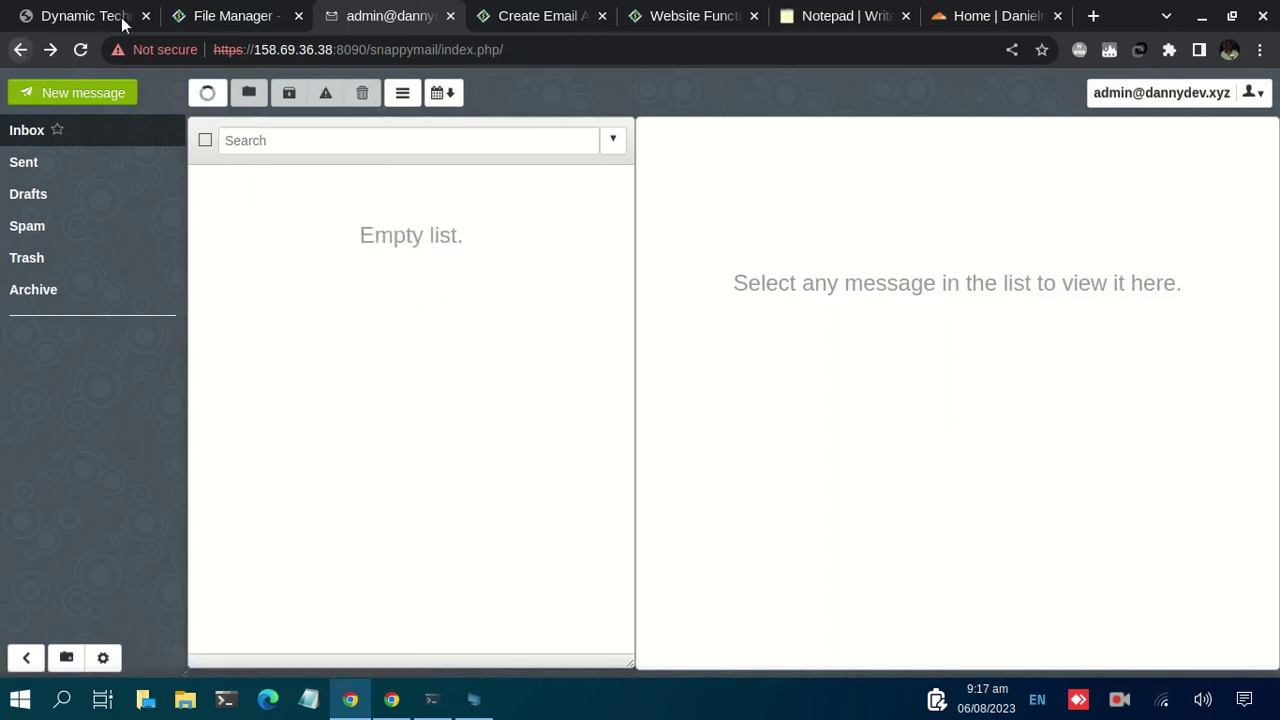
left_click_drag(366, 49, 687, 60)
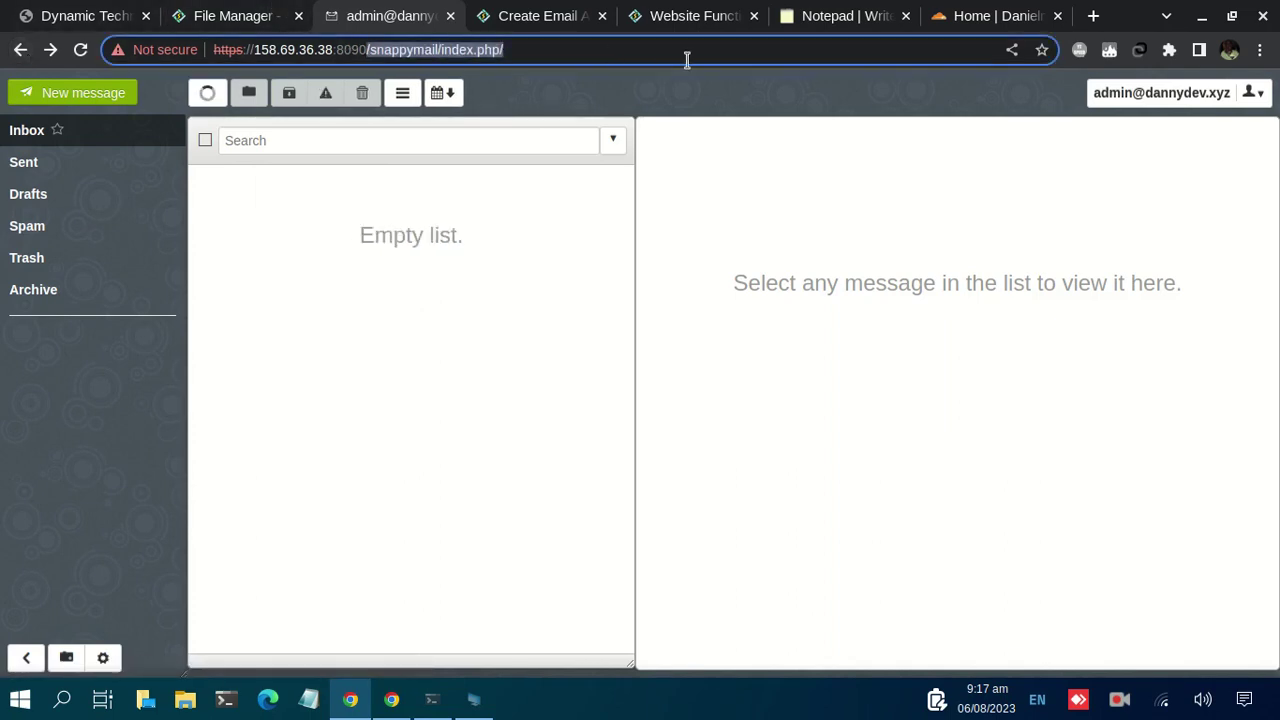
Step: Load the CyberPanel home dashboard at the bare server address and scroll through its function tiles
key("BackSpace")
key("Return")
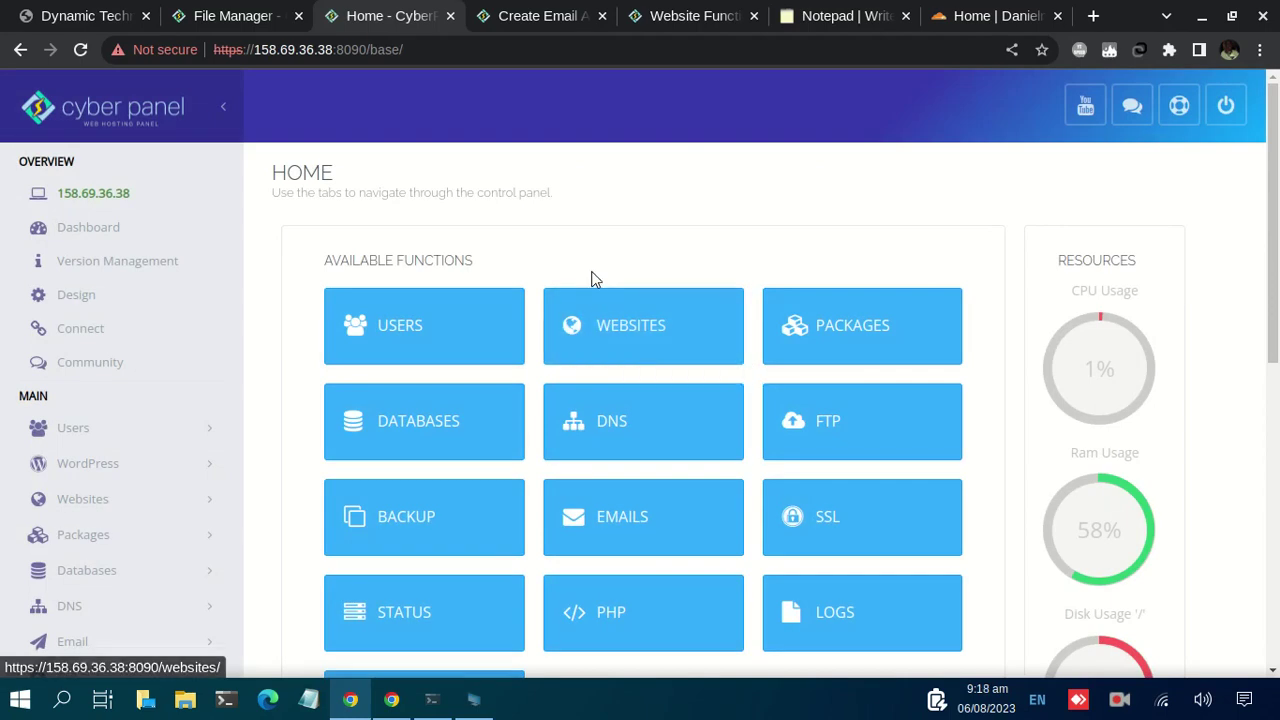
scroll(591, 277, "down", 1)
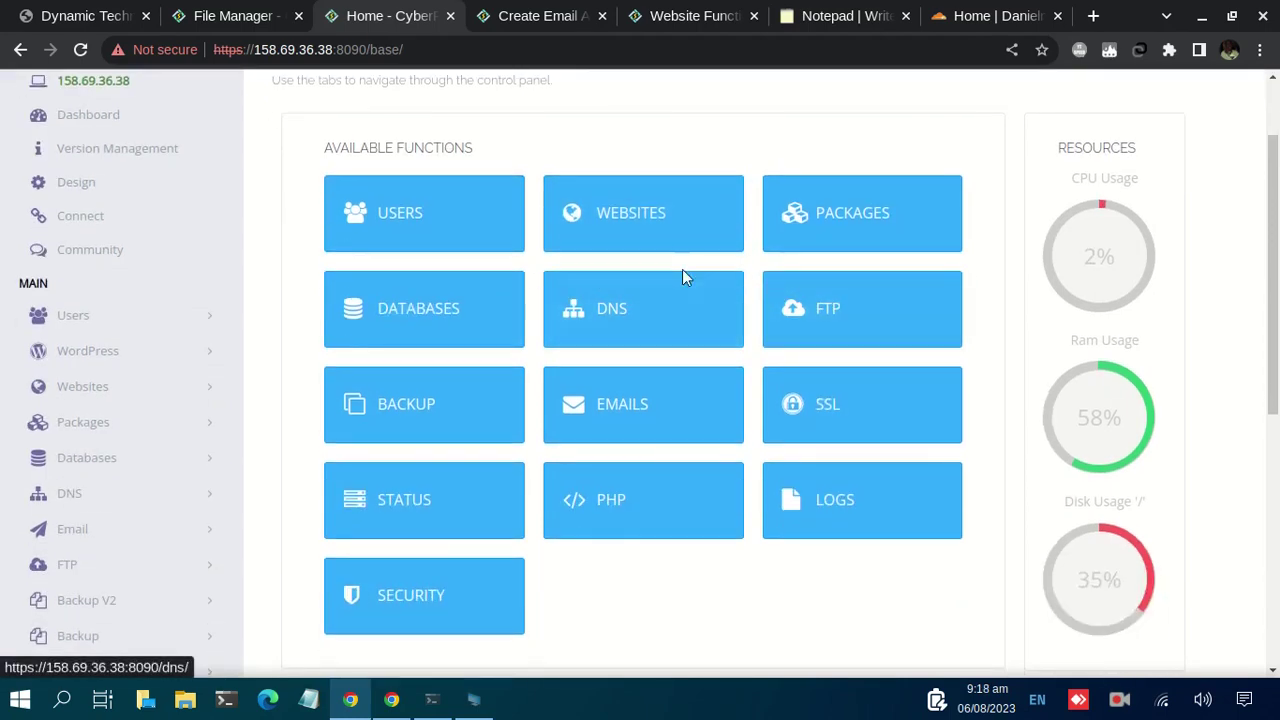
scroll(603, 215, "up", 1)
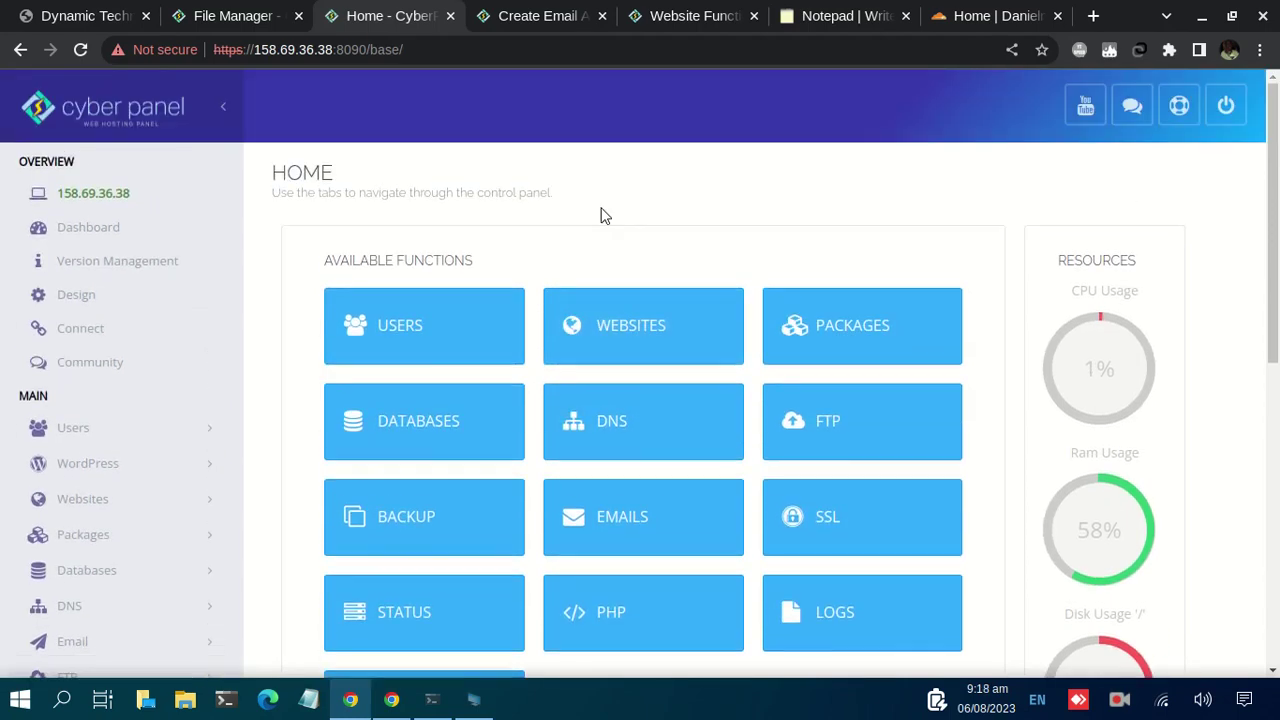